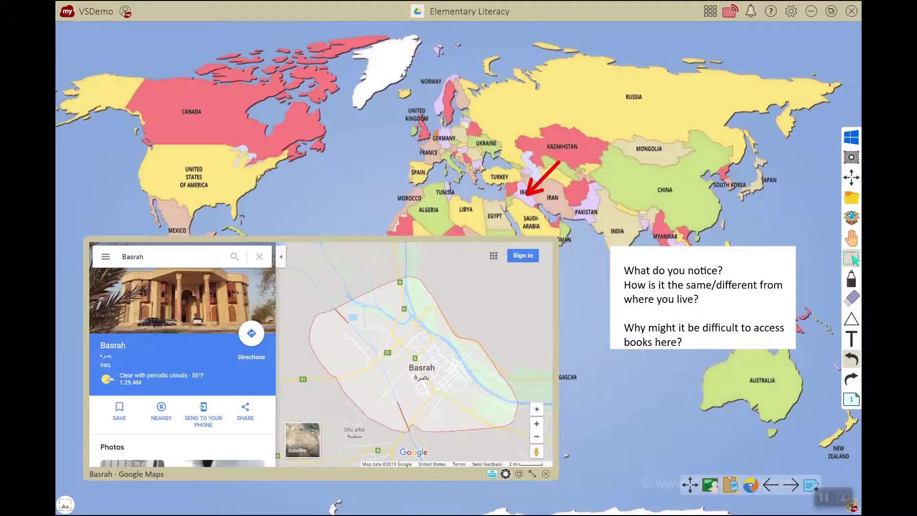
# Open the embedded web browser over the world-map lesson page
pyautogui.click(749, 485)
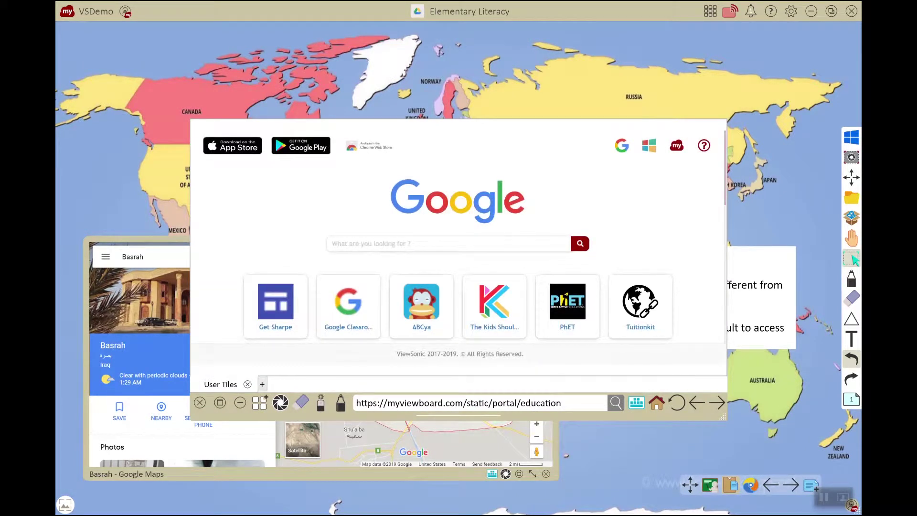
# Search the web for "The Librarian of Basra"
pyautogui.click(455, 244)
pyautogui.write('The Libra')
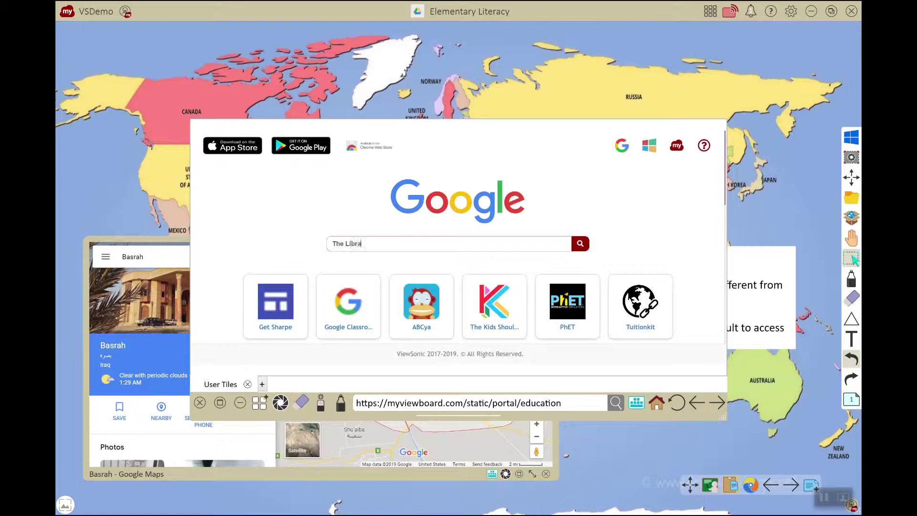
pyautogui.write('rian of Basra')
pyautogui.press('Return')
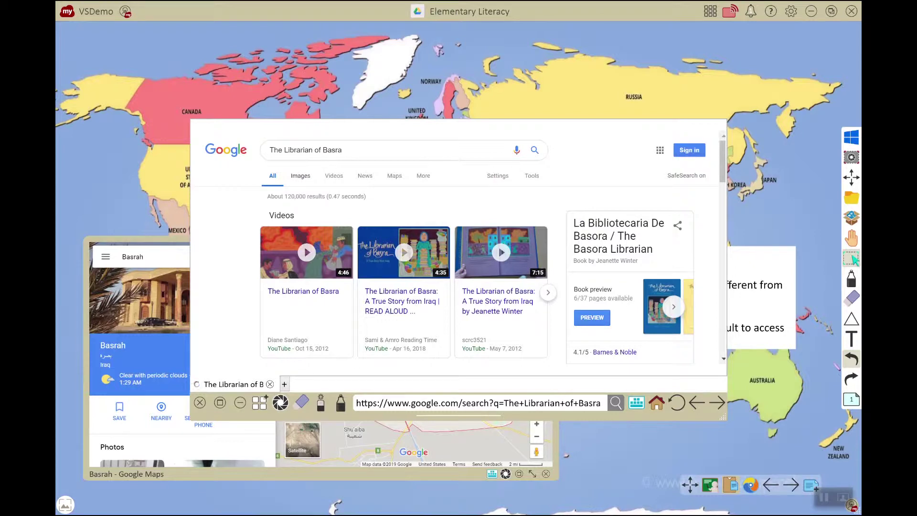
# Capture the first Librarian of Basra cover image and place it above the question box
pyautogui.click(300, 176)
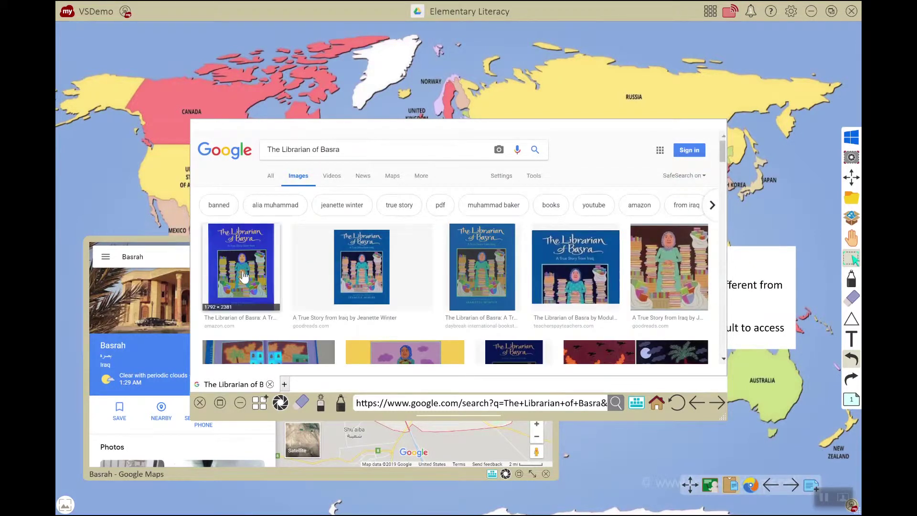
pyautogui.click(243, 276)
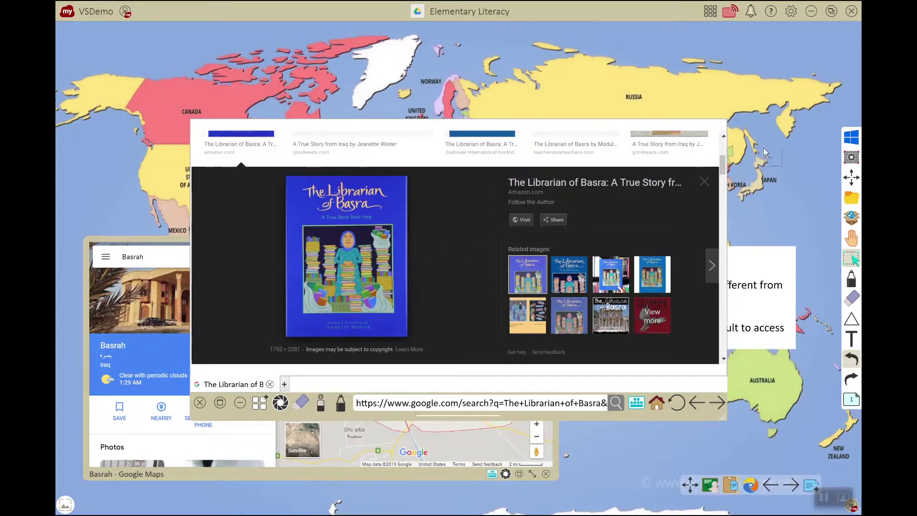
pyautogui.click(852, 260)
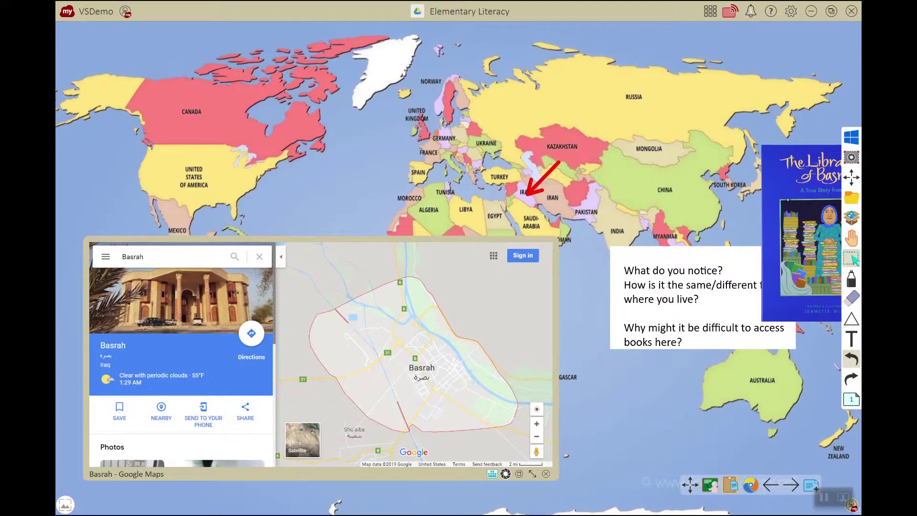
pyautogui.moveTo(803, 229); pyautogui.dragTo(681, 133)
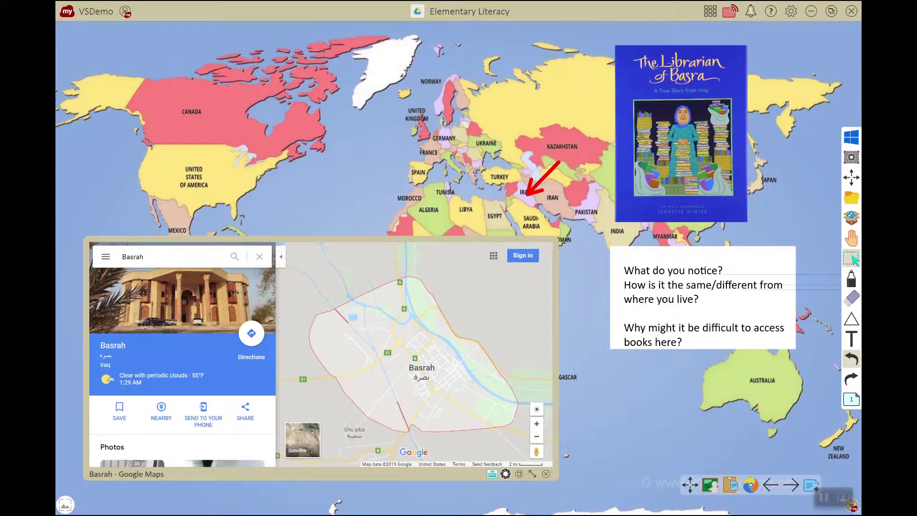
# Go to page 2, the Colombia page, and open the embedded web browser
pyautogui.press('pagedown')
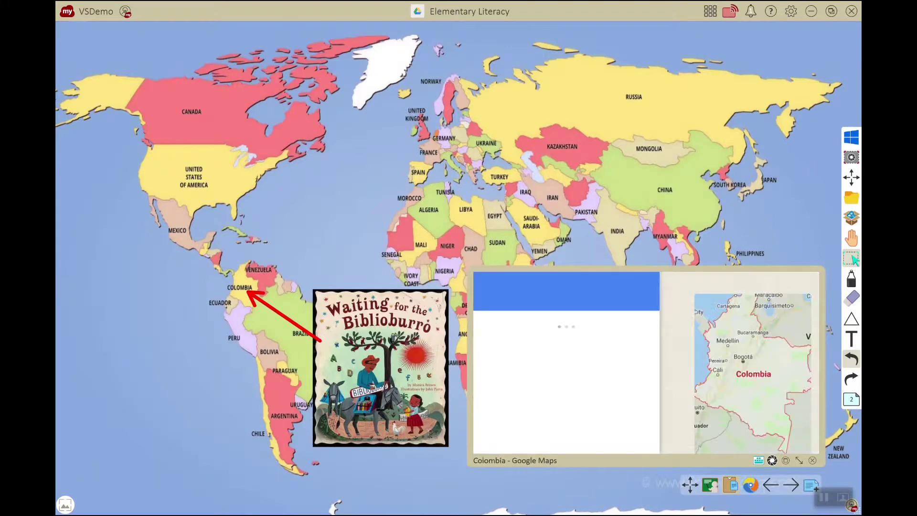
pyautogui.click(751, 486)
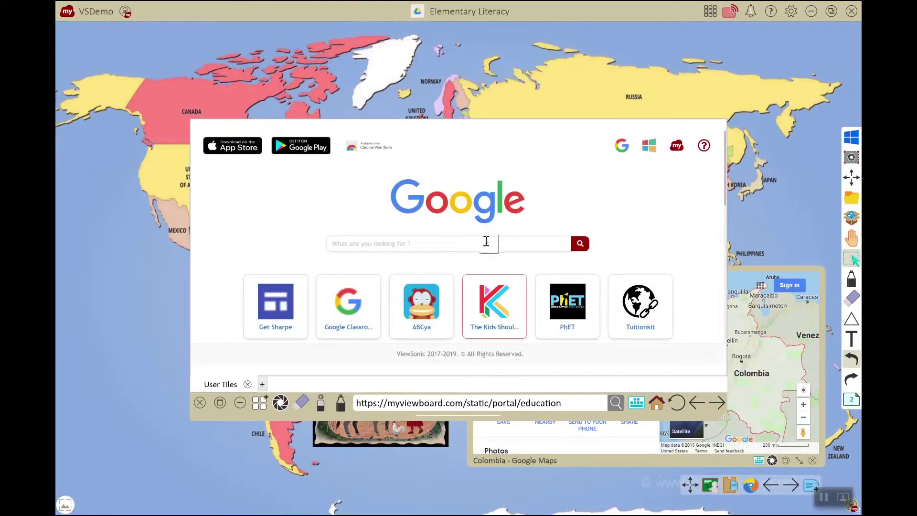
# Search the web for "waiting for the biblioburro"
pyautogui.click(450, 244)
pyautogui.write('wai')
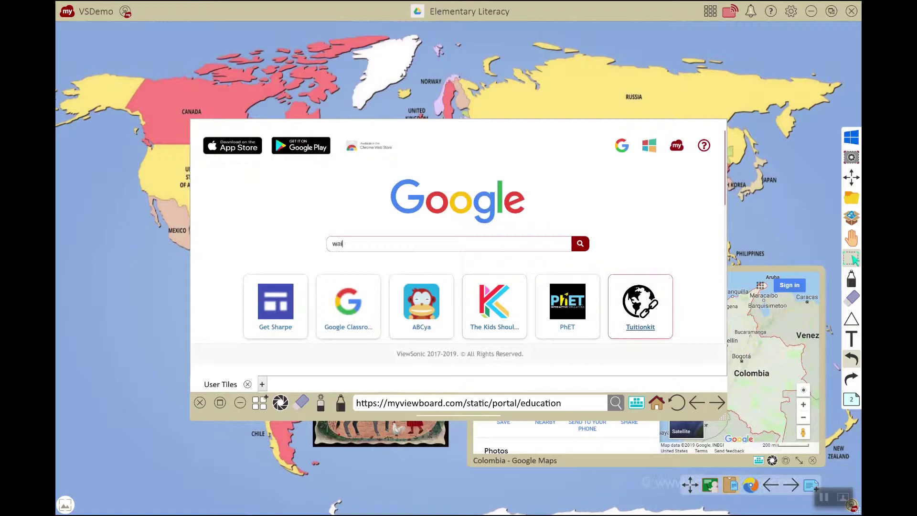
pyautogui.write('he biblioburro')
pyautogui.press('Return')
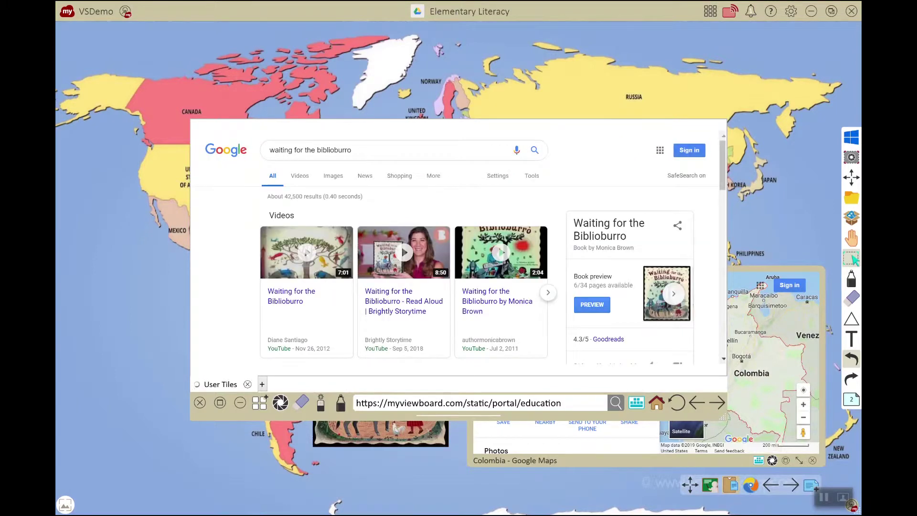
# Embed the "Read Aloud | Brightly Storytime - YouTube" video from the video results
pyautogui.click(300, 175)
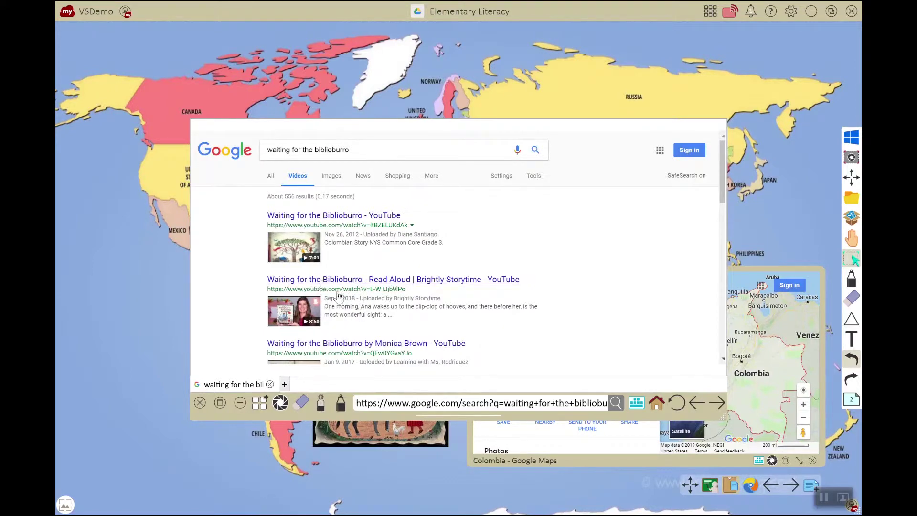
pyautogui.click(392, 280)
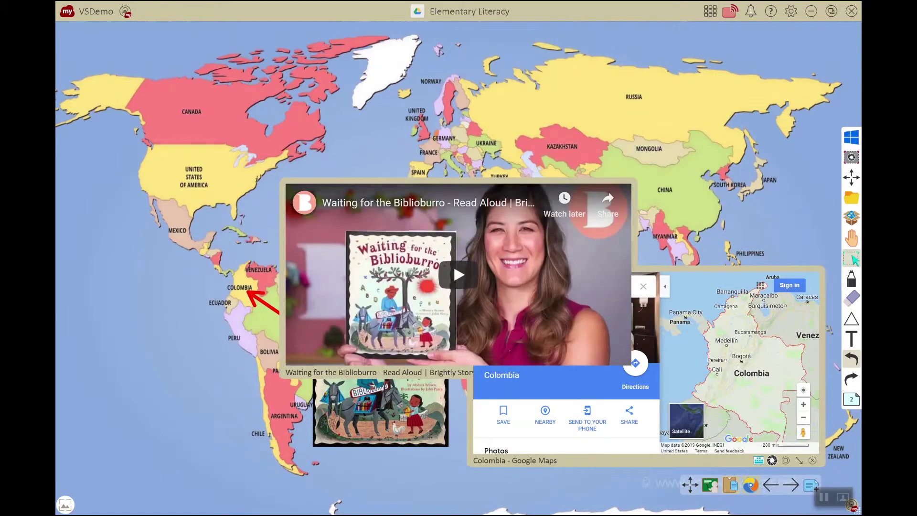
# Drag the Biblioburro video to the upper right above the map and play it
pyautogui.moveTo(425, 361)
pyautogui.mouseDown()
pyautogui.moveTo(586, 245)
pyautogui.moveTo(641, 144)
pyautogui.mouseUp()
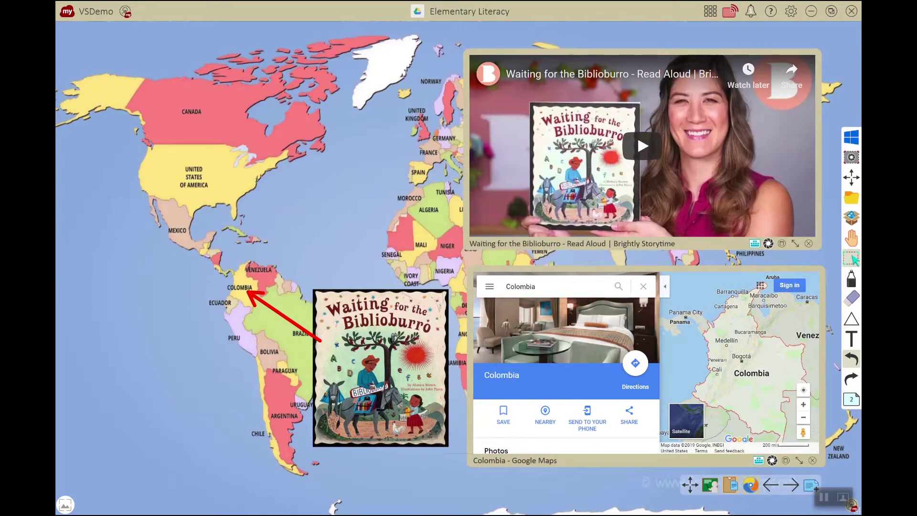
pyautogui.click(643, 147)
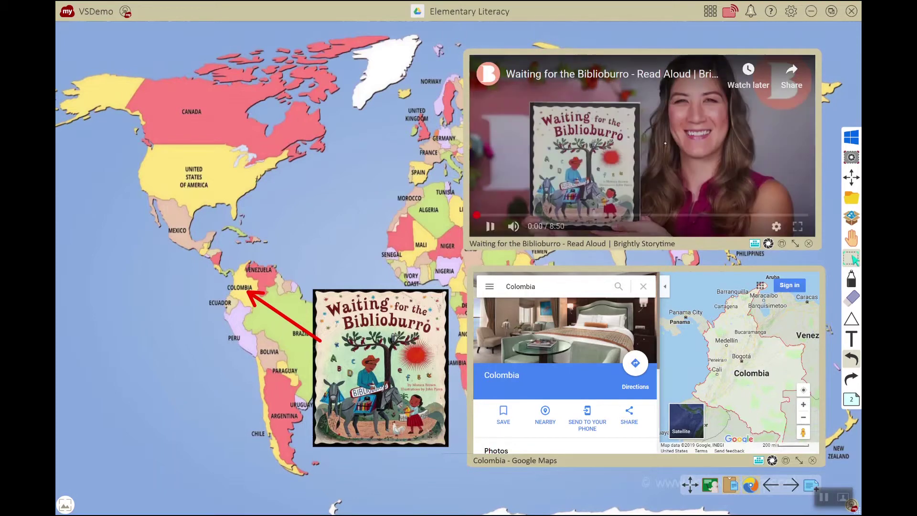